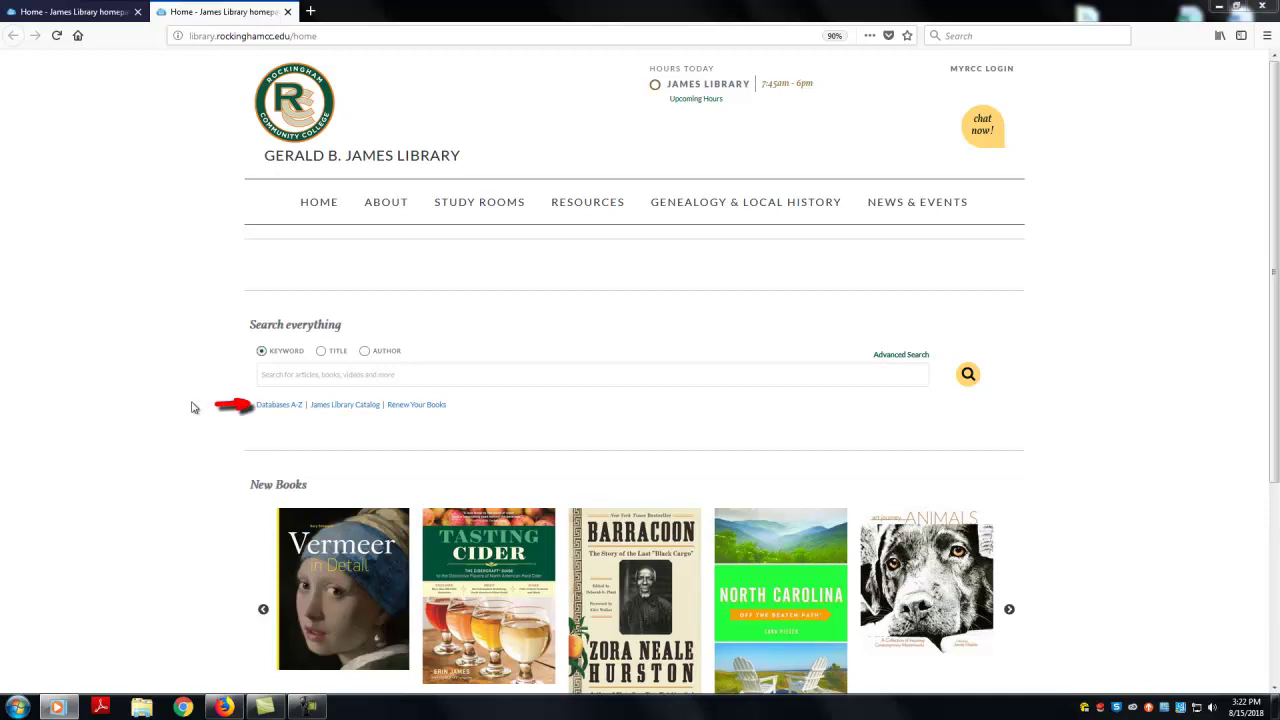
Step: Open the Databases A-Z page and look over the All Subjects and All Database Types options
left_click(280, 405)
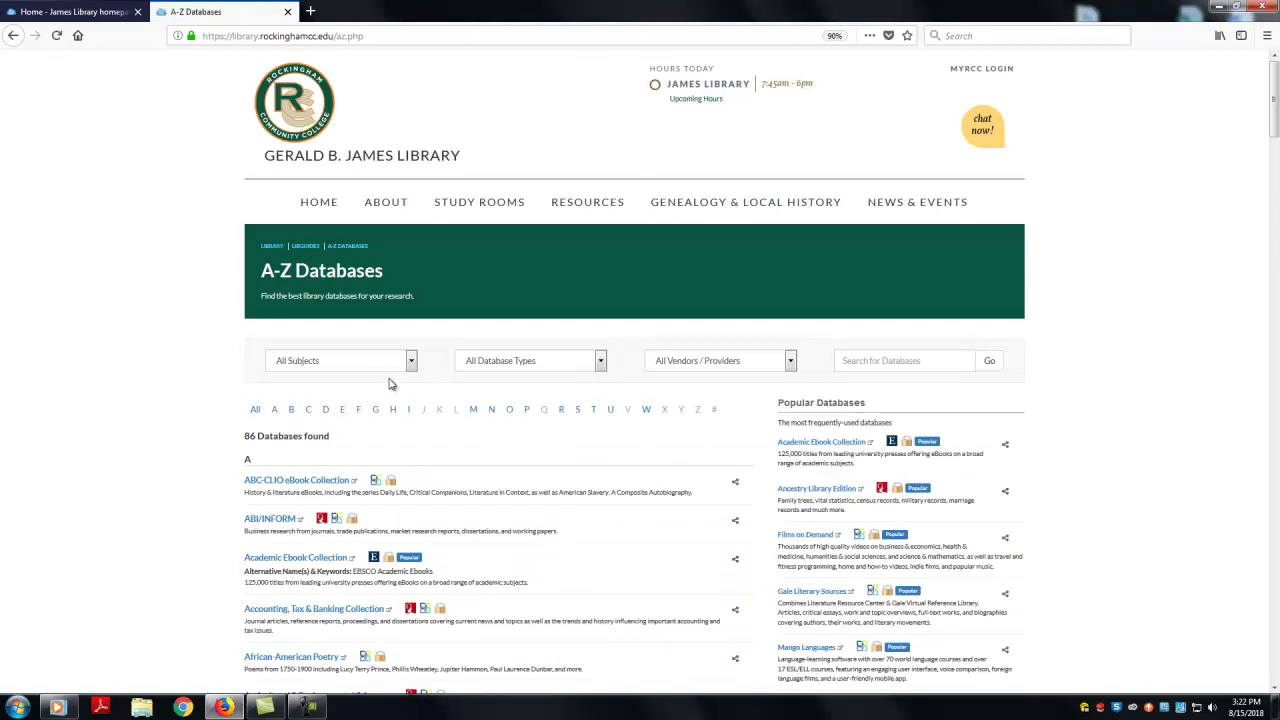
left_click(411, 362)
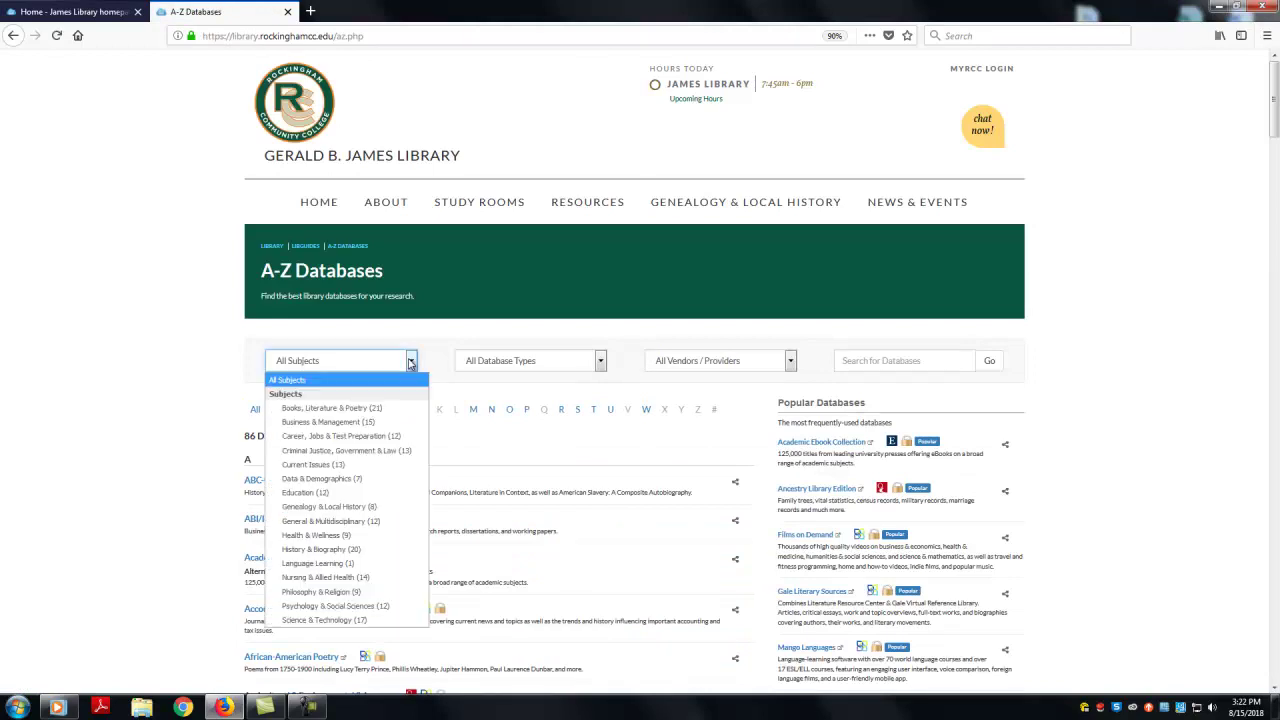
left_click(599, 366)
left_click(1120, 442)
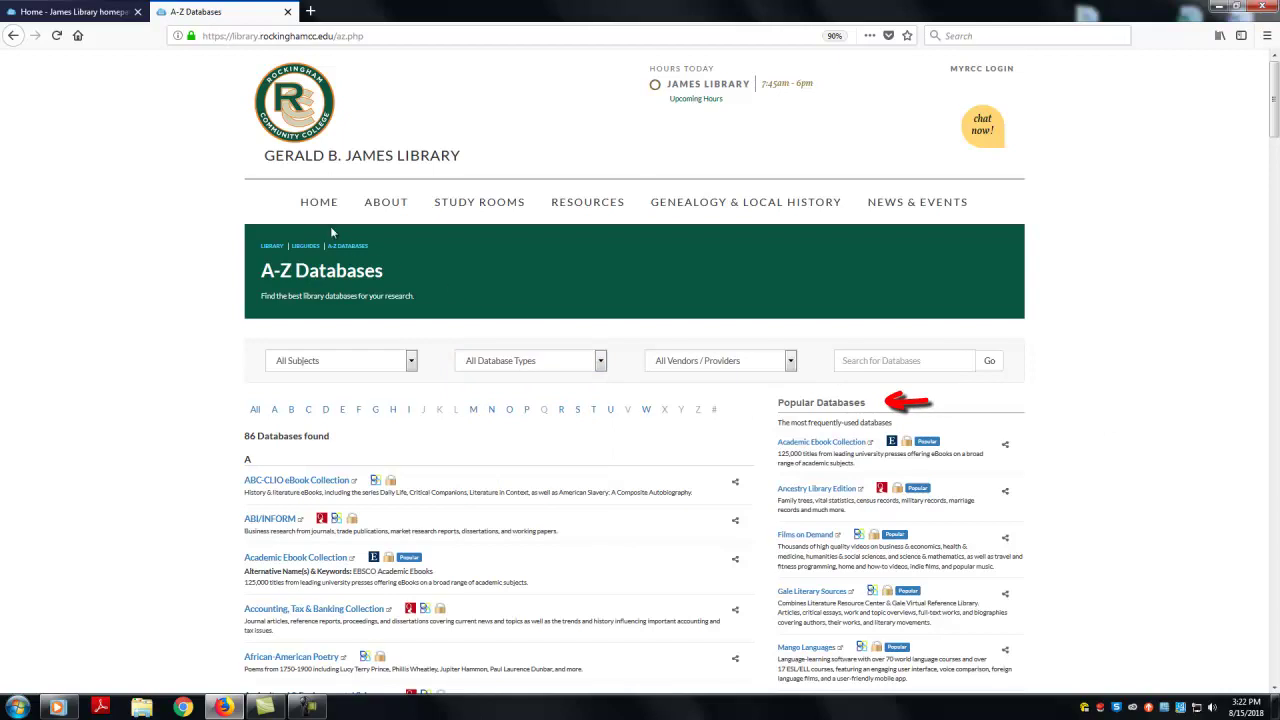
Step: Look over the Resources guide page, then return to the library homepage
left_click(319, 203)
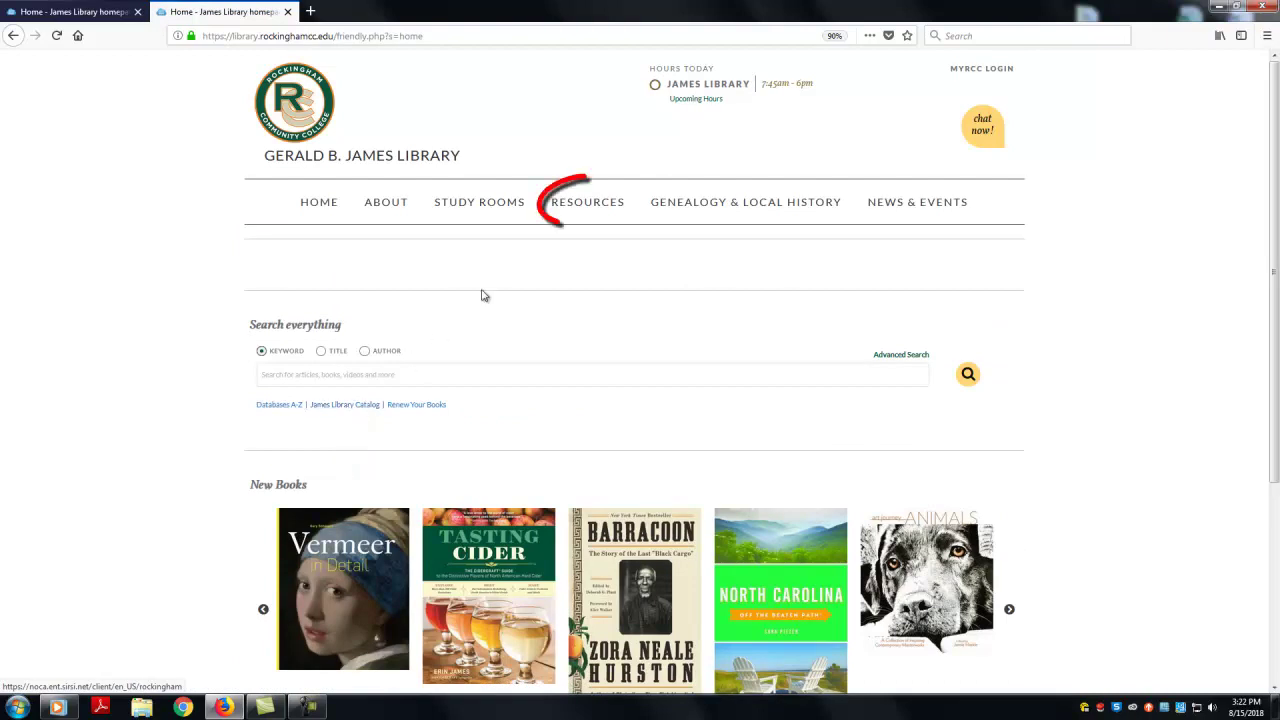
left_click(595, 208)
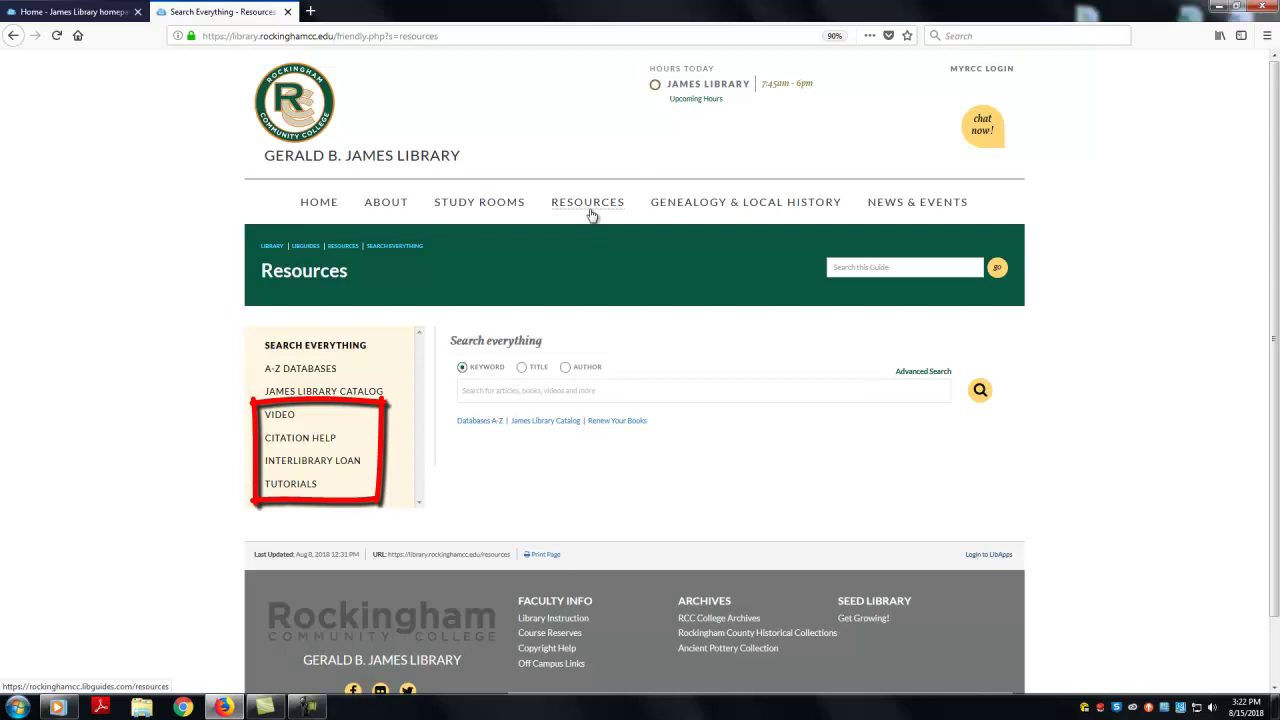
left_click(322, 205)
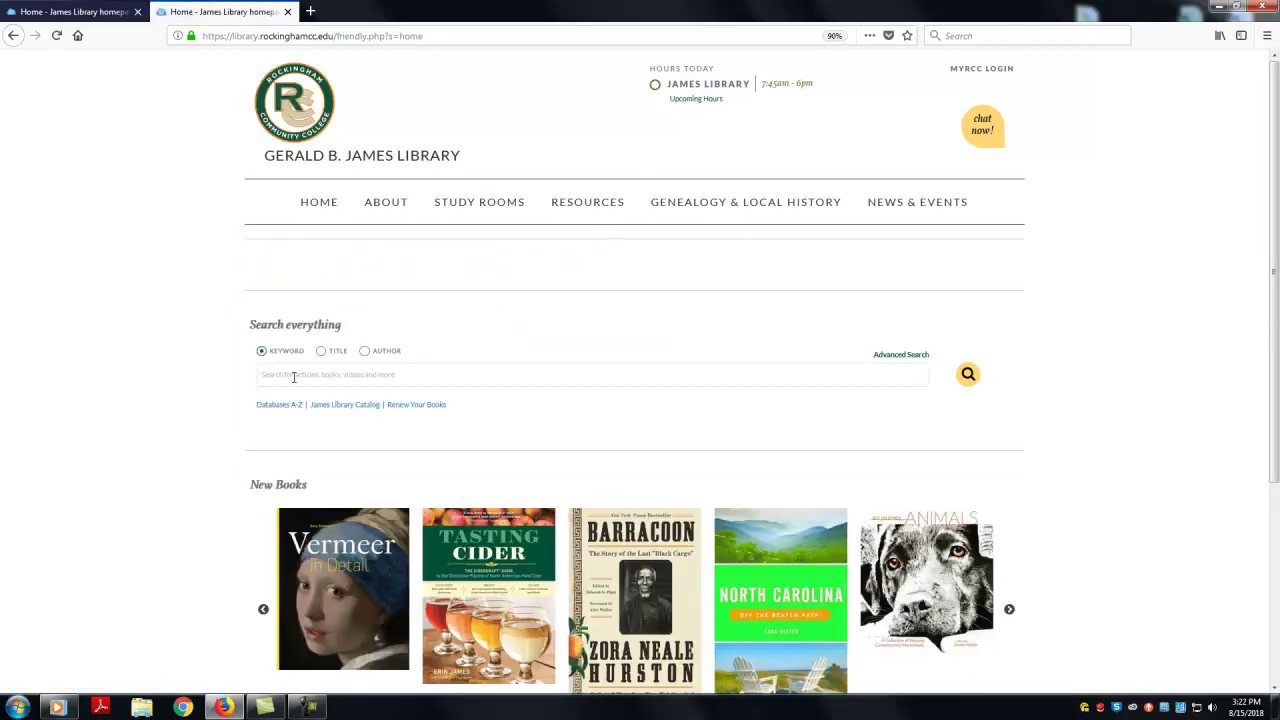
Step: Search everything for 'gorilla social structure' using the autocomplete suggestion
left_click(293, 377)
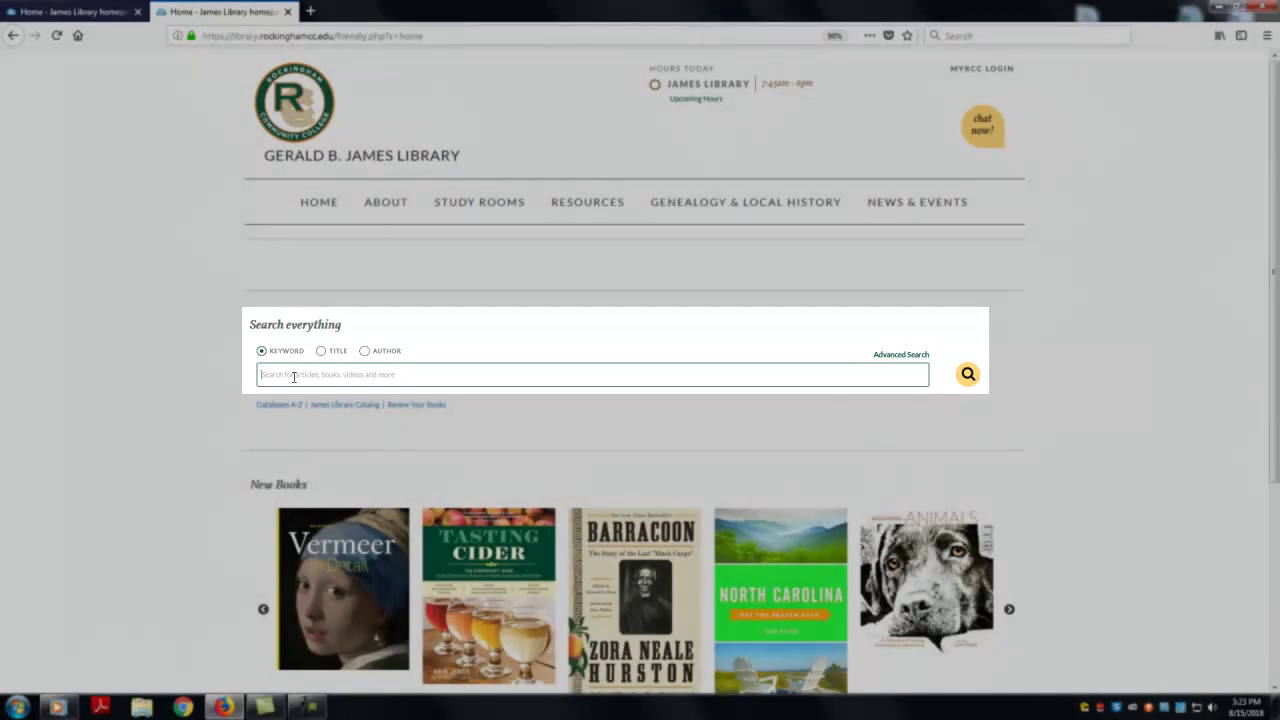
type("g")
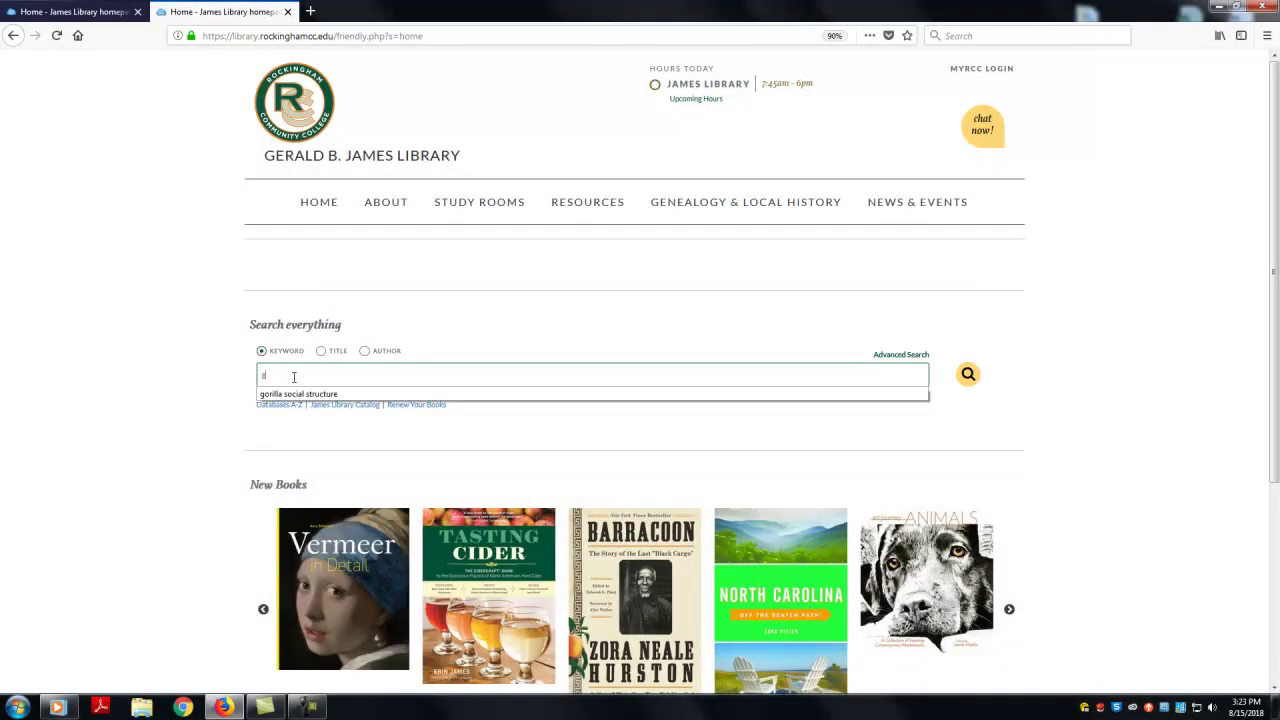
left_click(296, 395)
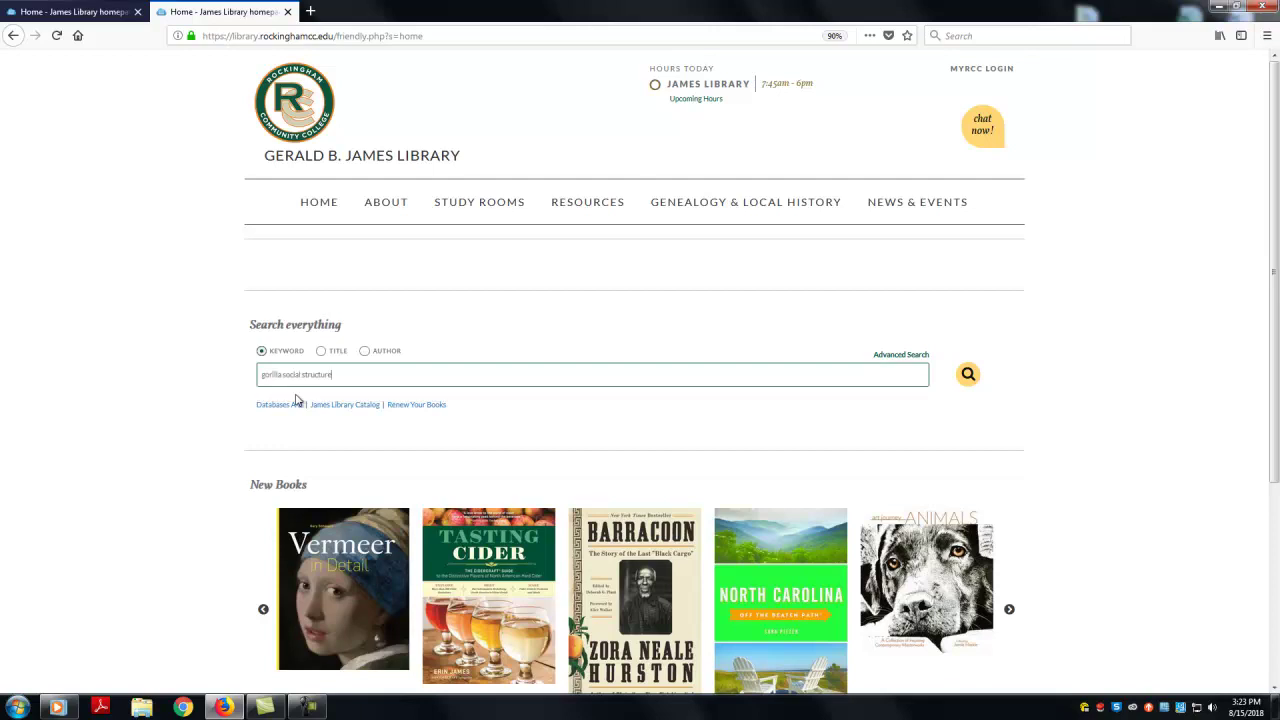
left_click(968, 374)
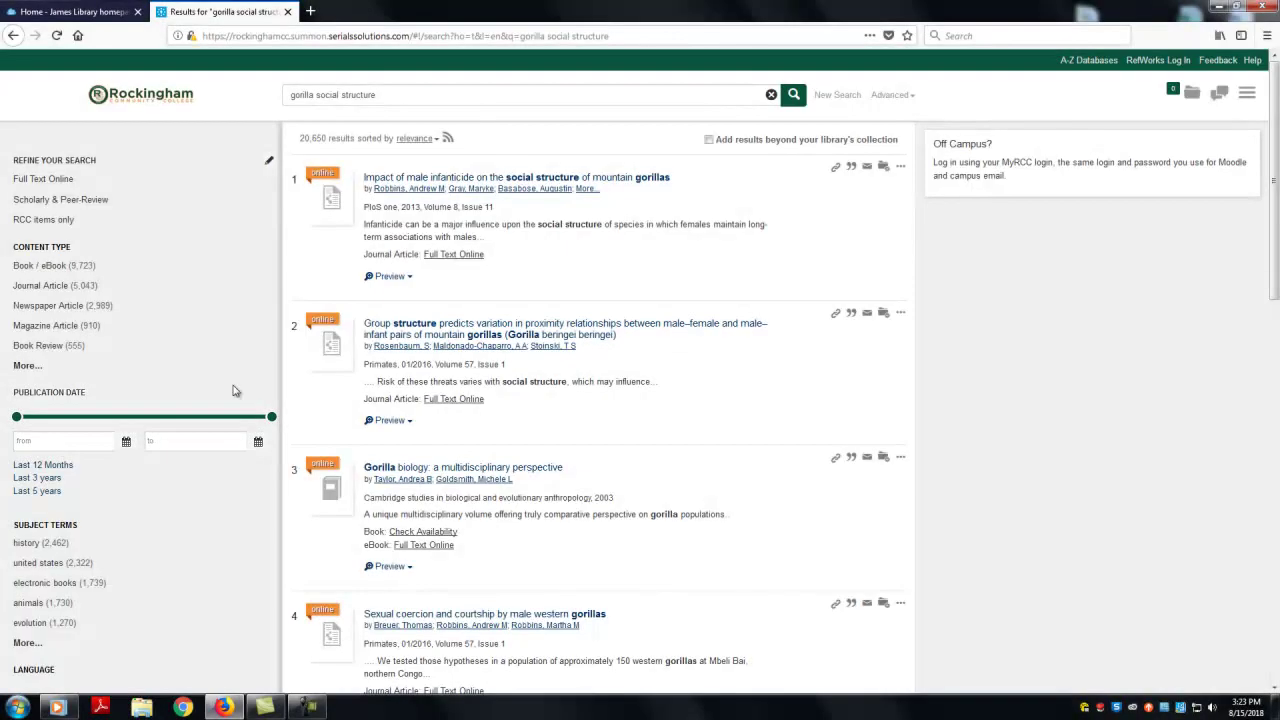
Step: Filter the publication date to the last 5 years, then scroll down to Subject Terms
left_click(51, 494)
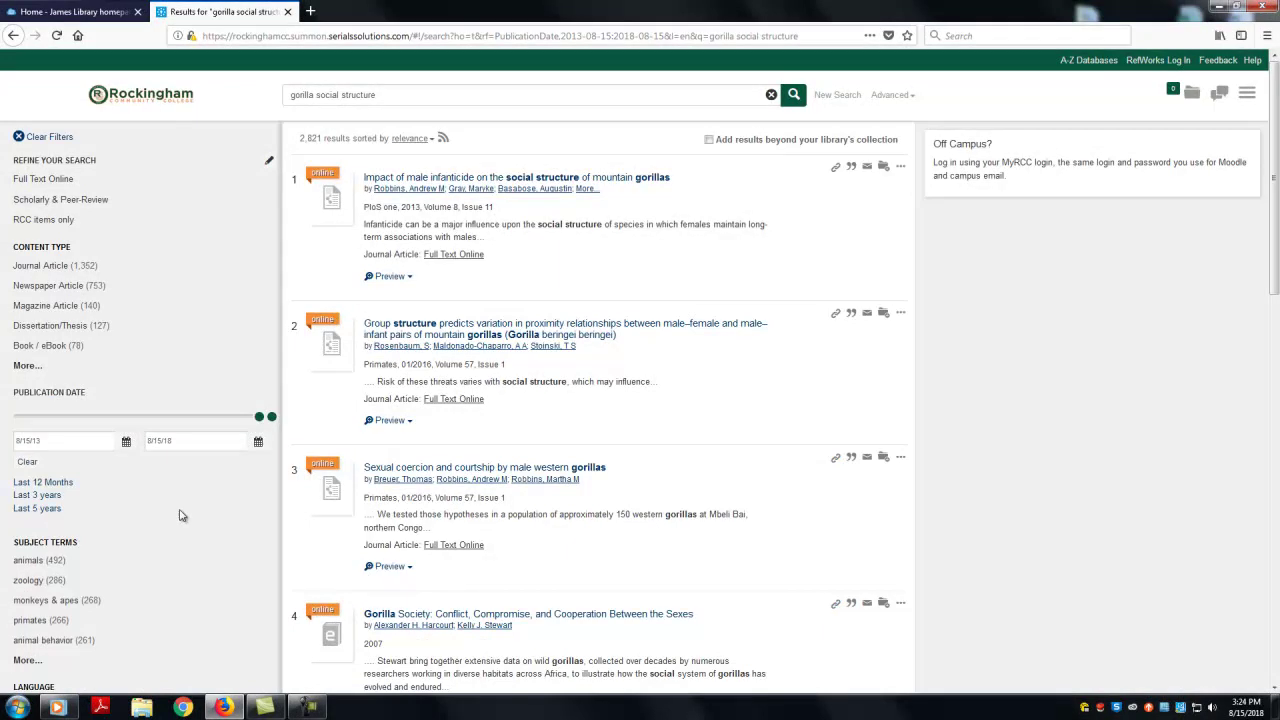
scroll(175, 512, "down", 2)
scroll(178, 518, "down", 2)
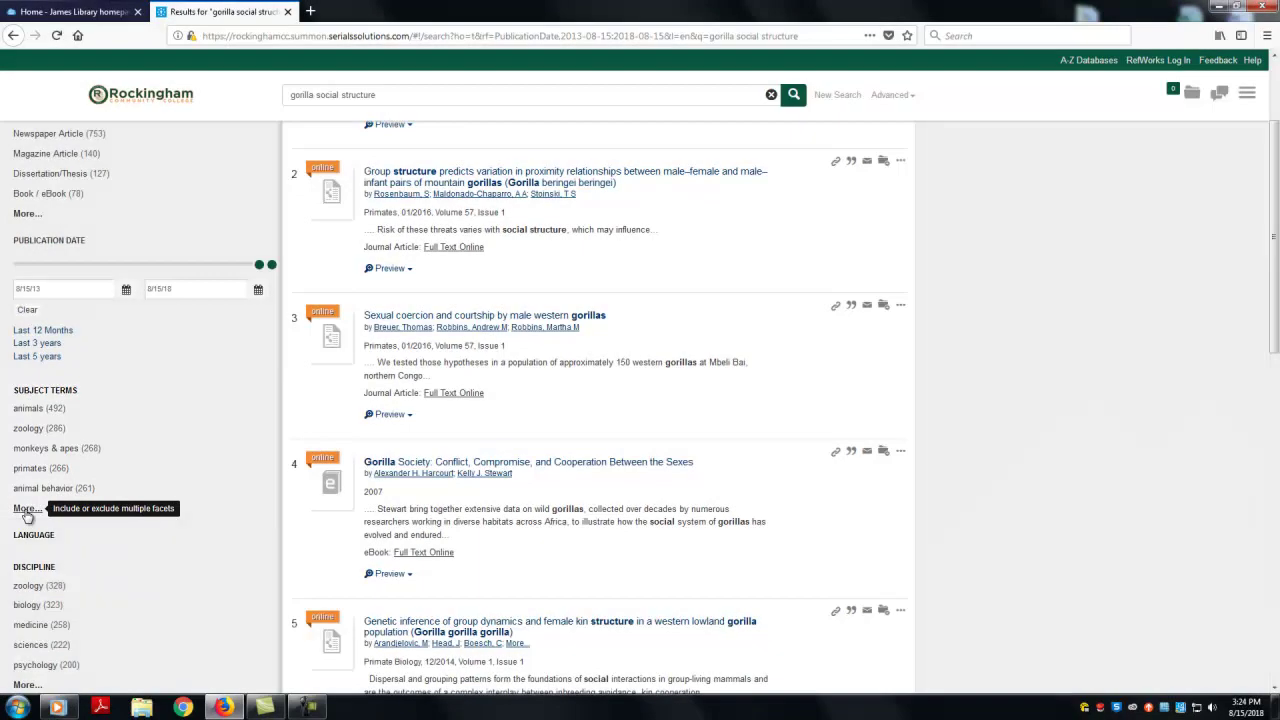
Step: Open the full Subject Terms list and check foraging behavior and gorillas
left_click(25, 509)
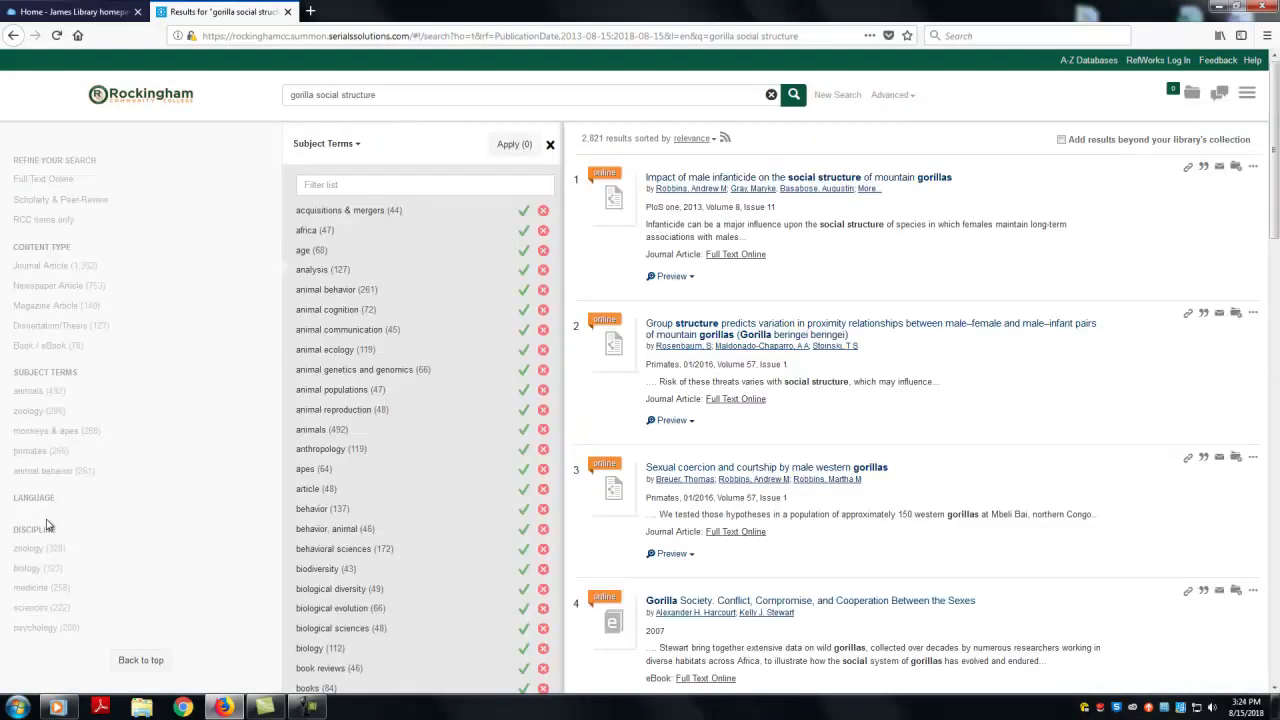
scroll(505, 413, "down", 2)
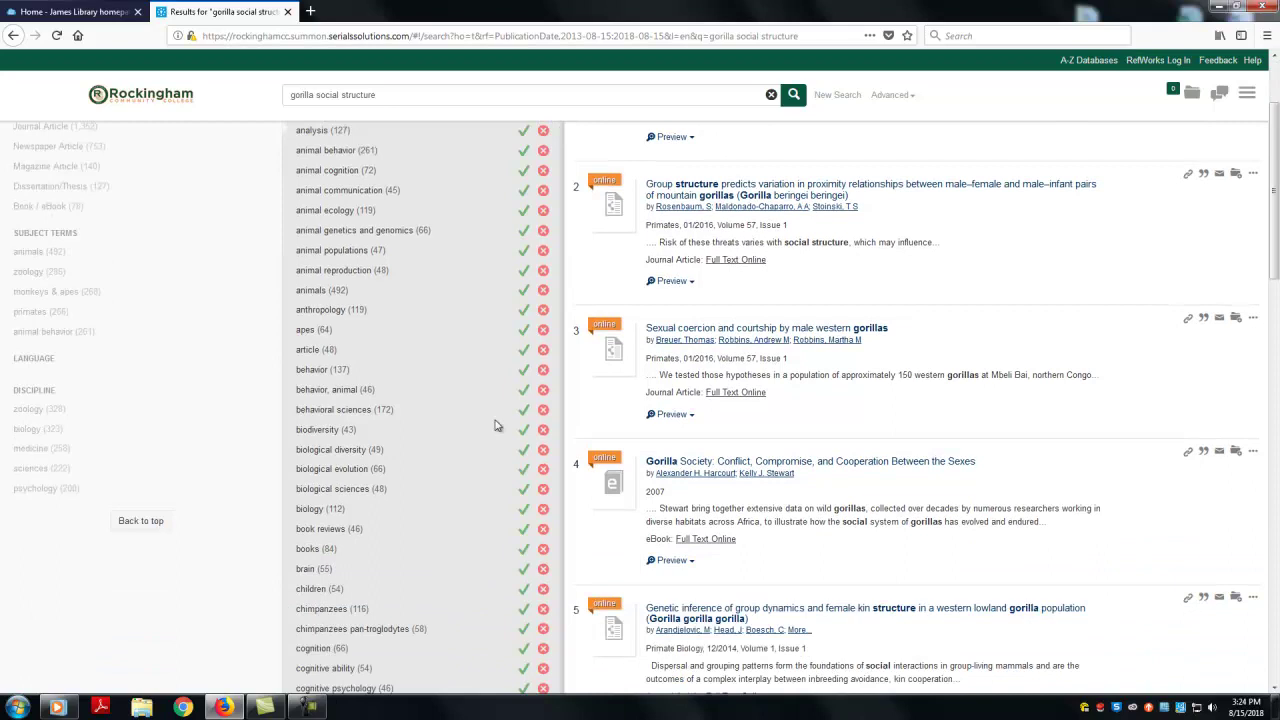
scroll(497, 423, "down", 2)
scroll(491, 423, "down", 2)
scroll(491, 431, "down", 1)
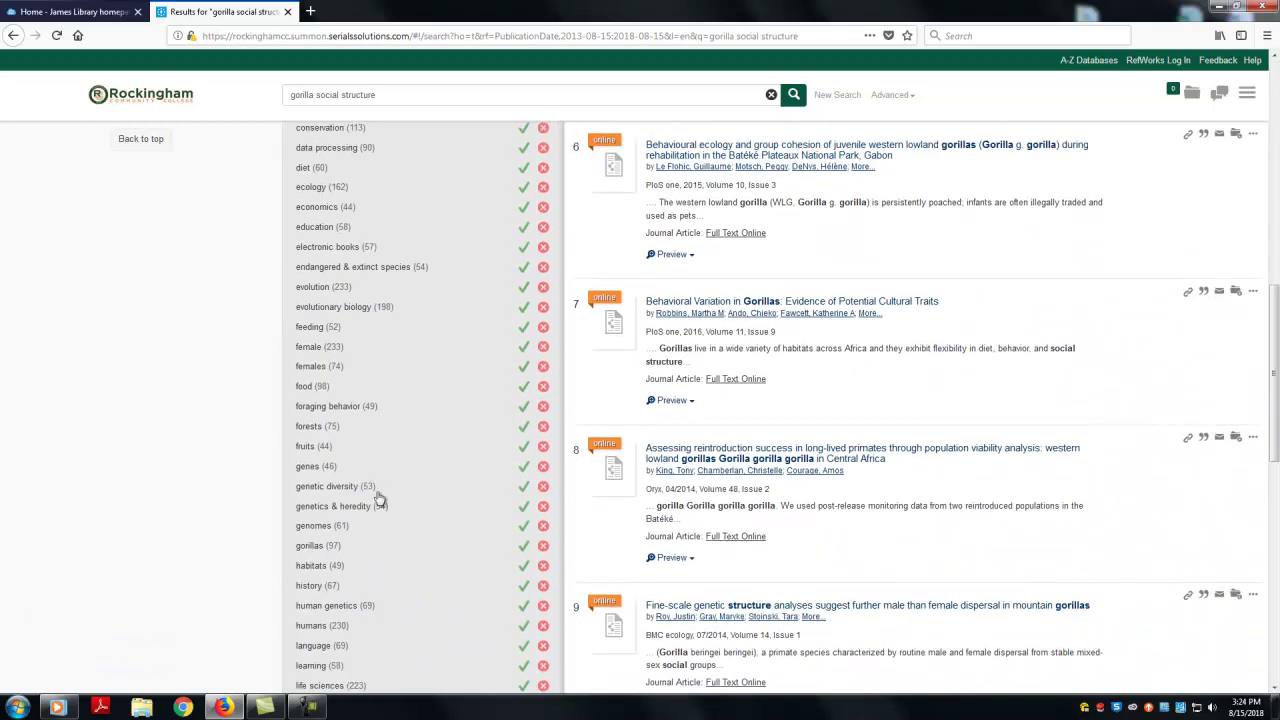
left_click(341, 408)
left_click(318, 552)
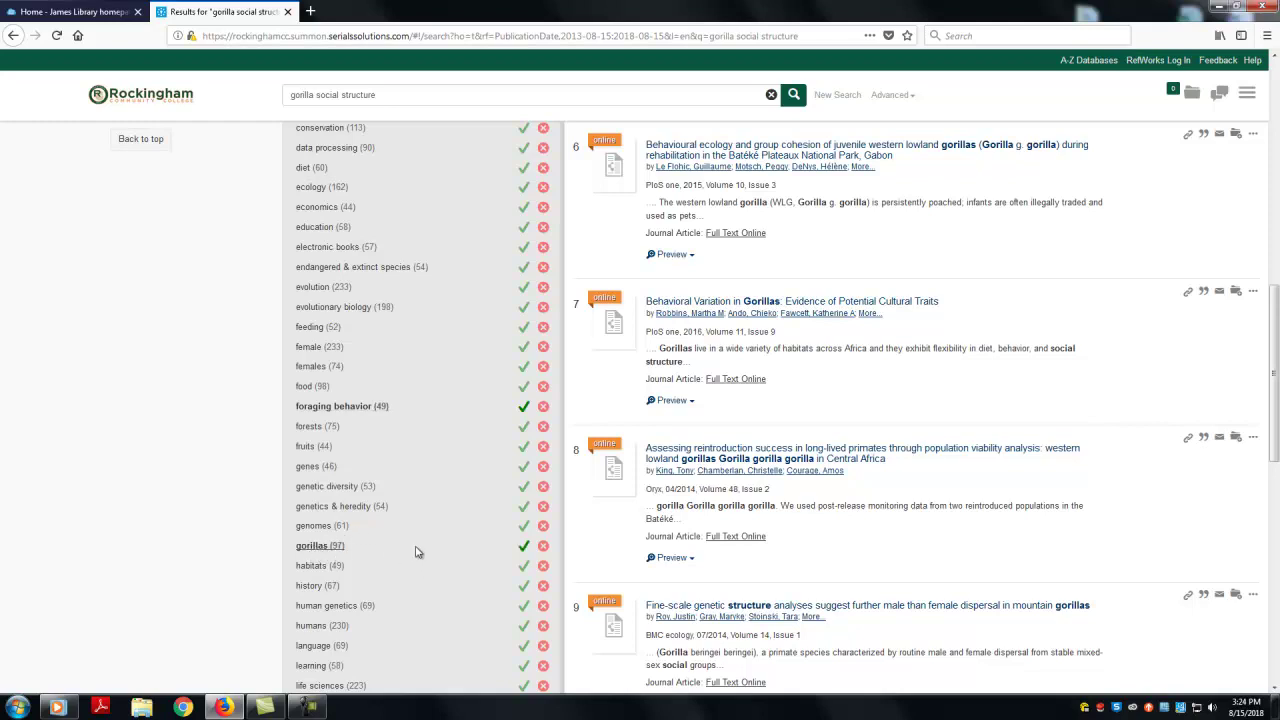
Step: Apply the three selected subject-term filters, narrowing results to 208
scroll(414, 551, "down", 3)
scroll(414, 551, "down", 3)
scroll(417, 556, "down", 5)
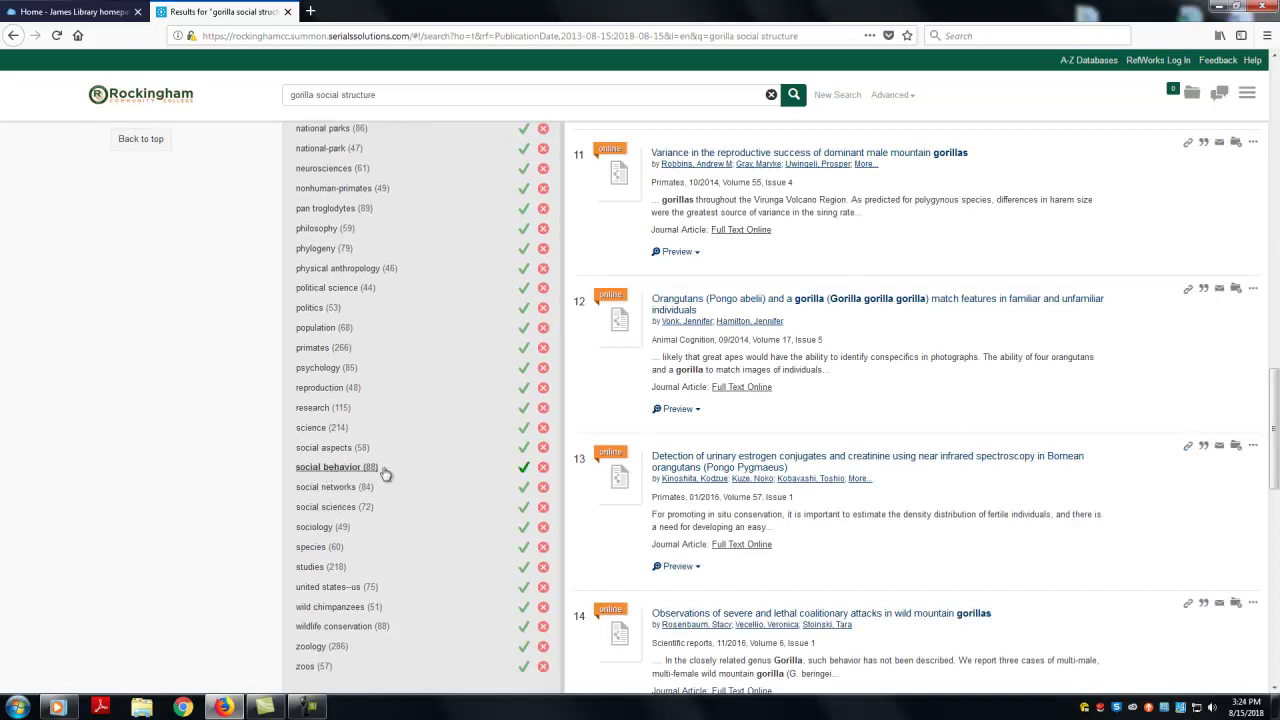
scroll(458, 510, "up", 4)
scroll(455, 550, "up", 5)
scroll(454, 554, "up", 10)
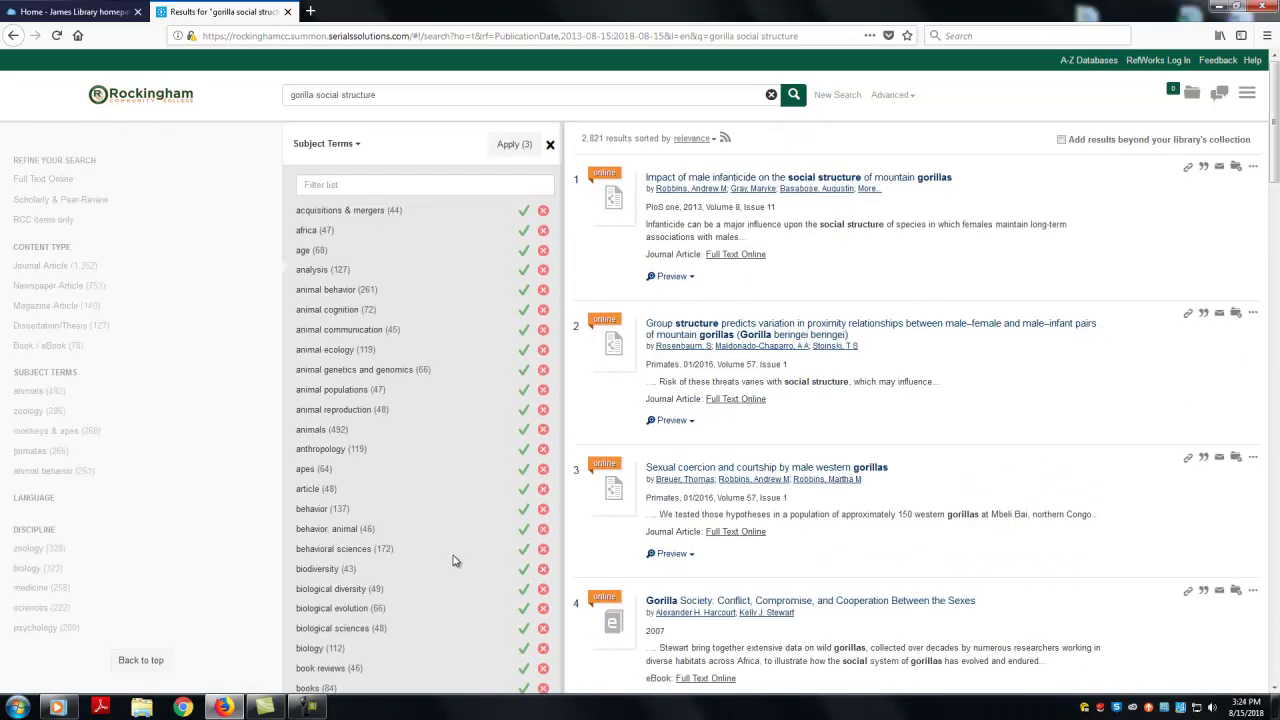
left_click(508, 149)
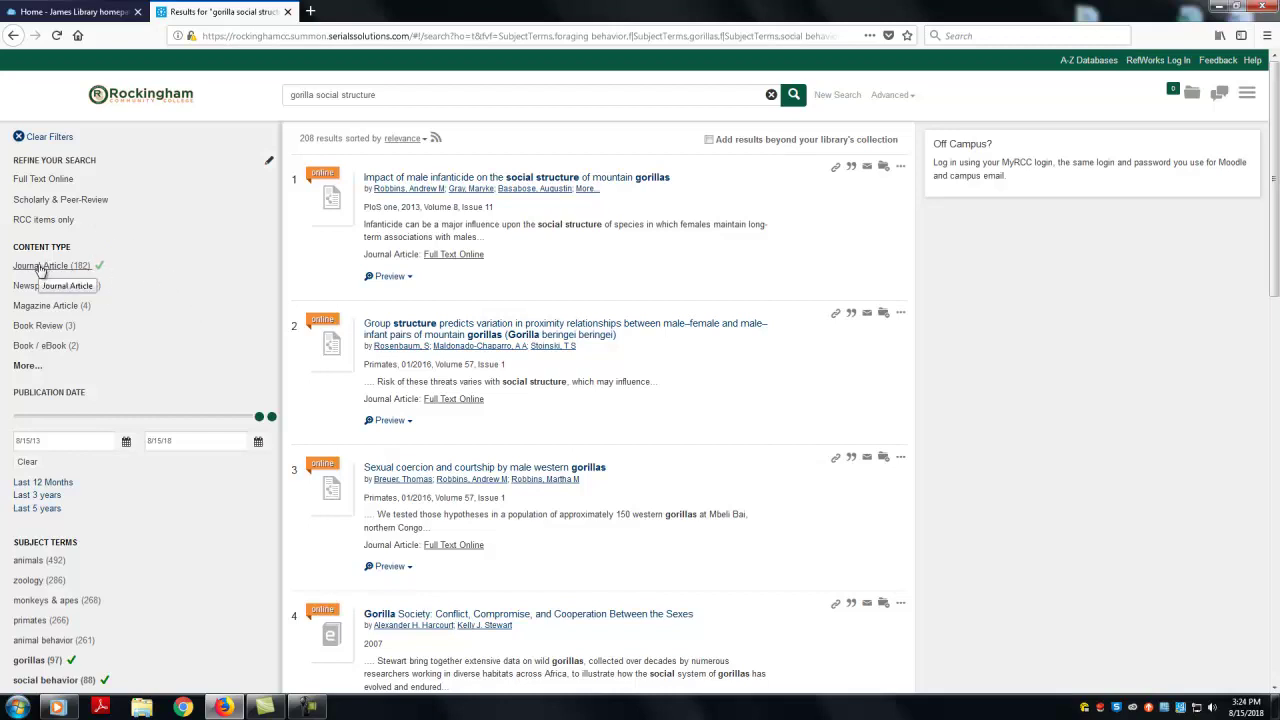
Step: Restrict results to Journal Article and Scholarly & Peer-Review, then preview the first result's abstract
left_click(40, 267)
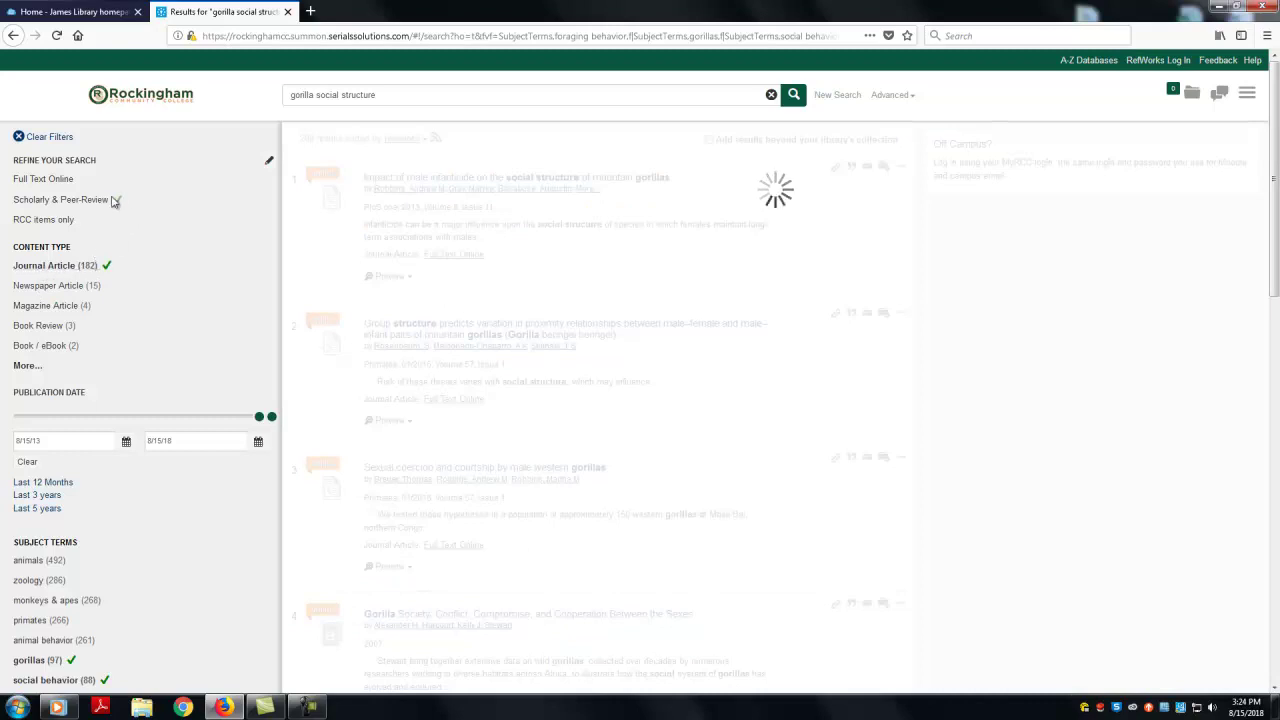
left_click(96, 200)
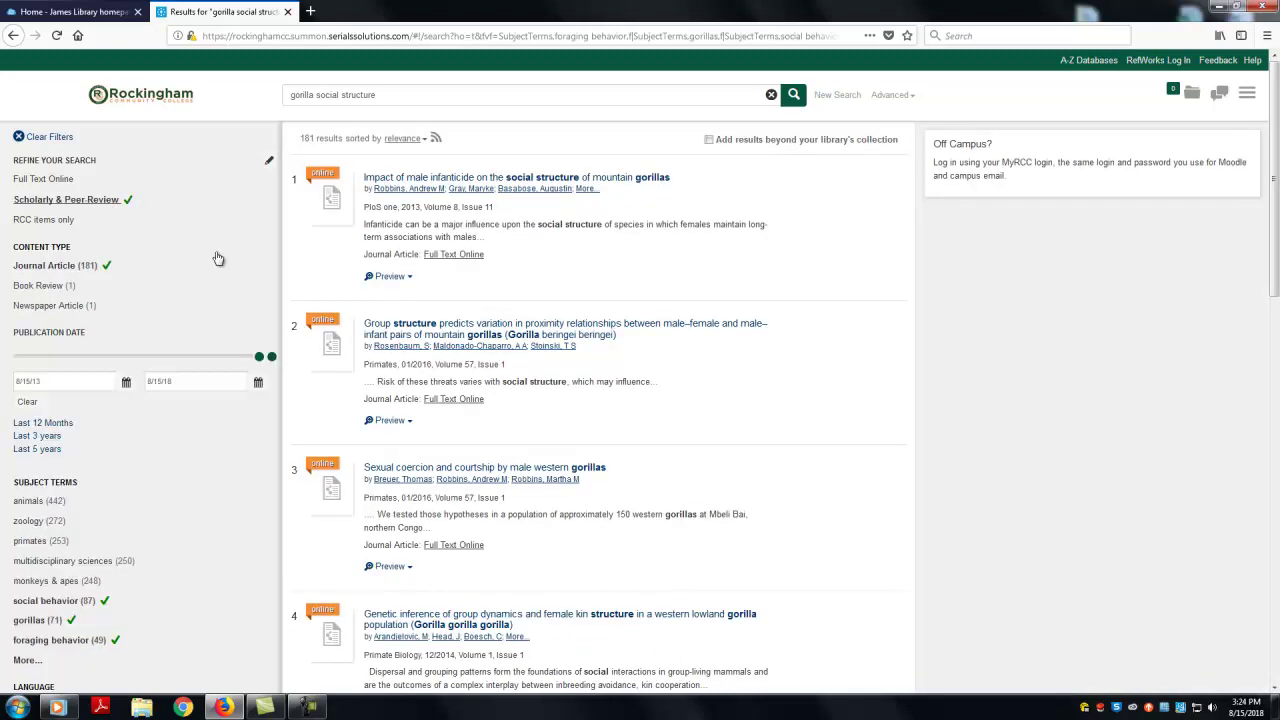
left_click(390, 279)
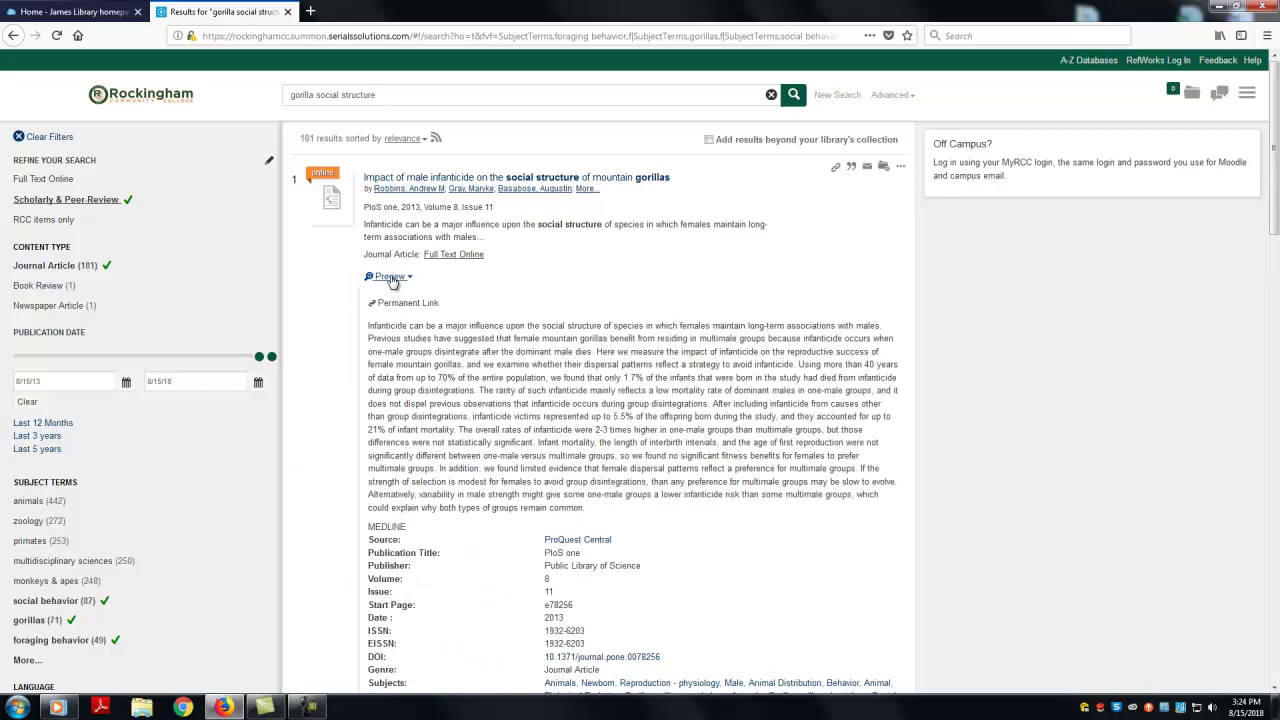
left_click(302, 272)
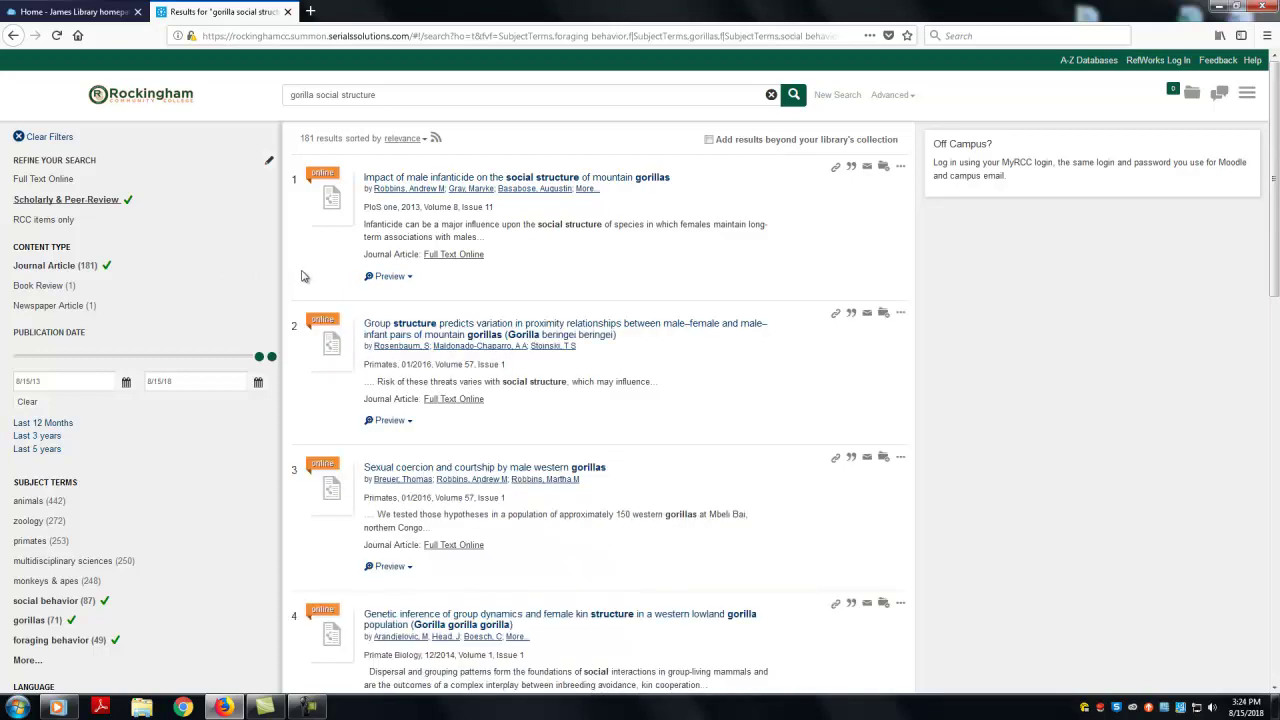
Step: Open the fourth result, 'Genetic inference of group dynamics and female kin structure', in ProQuest and skim it
left_click(500, 617)
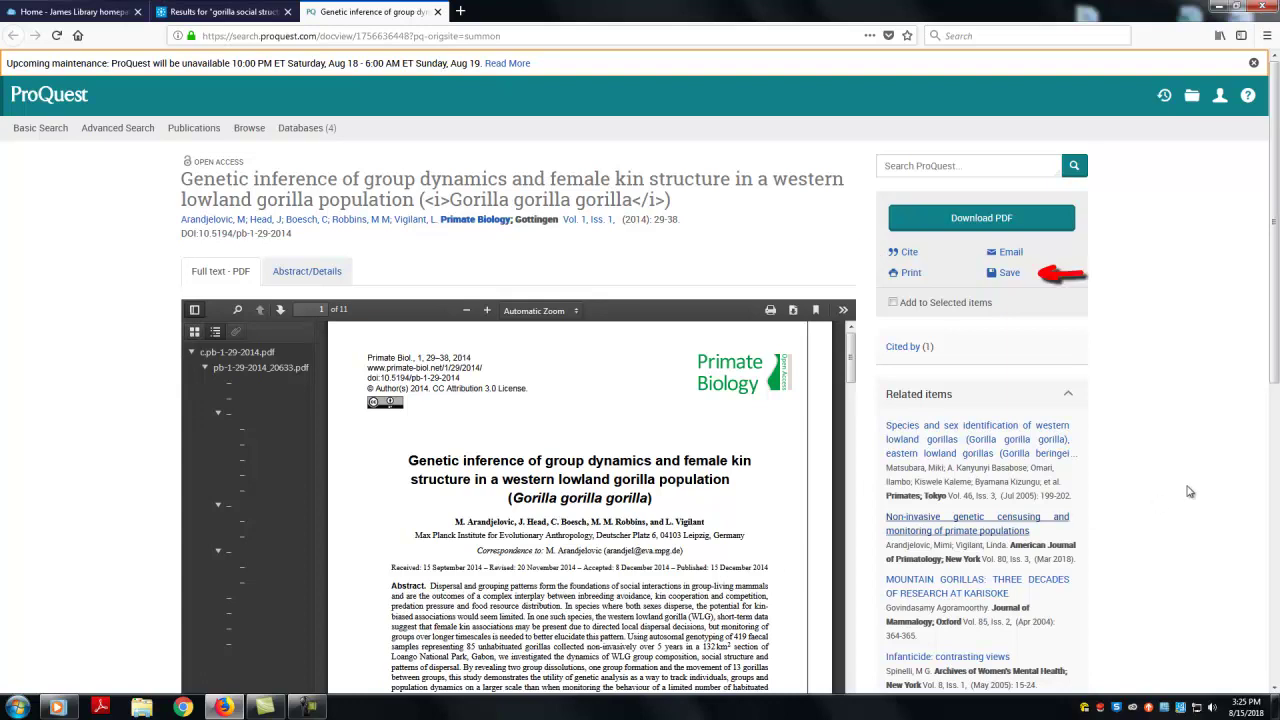
scroll(1206, 470, "down", 5)
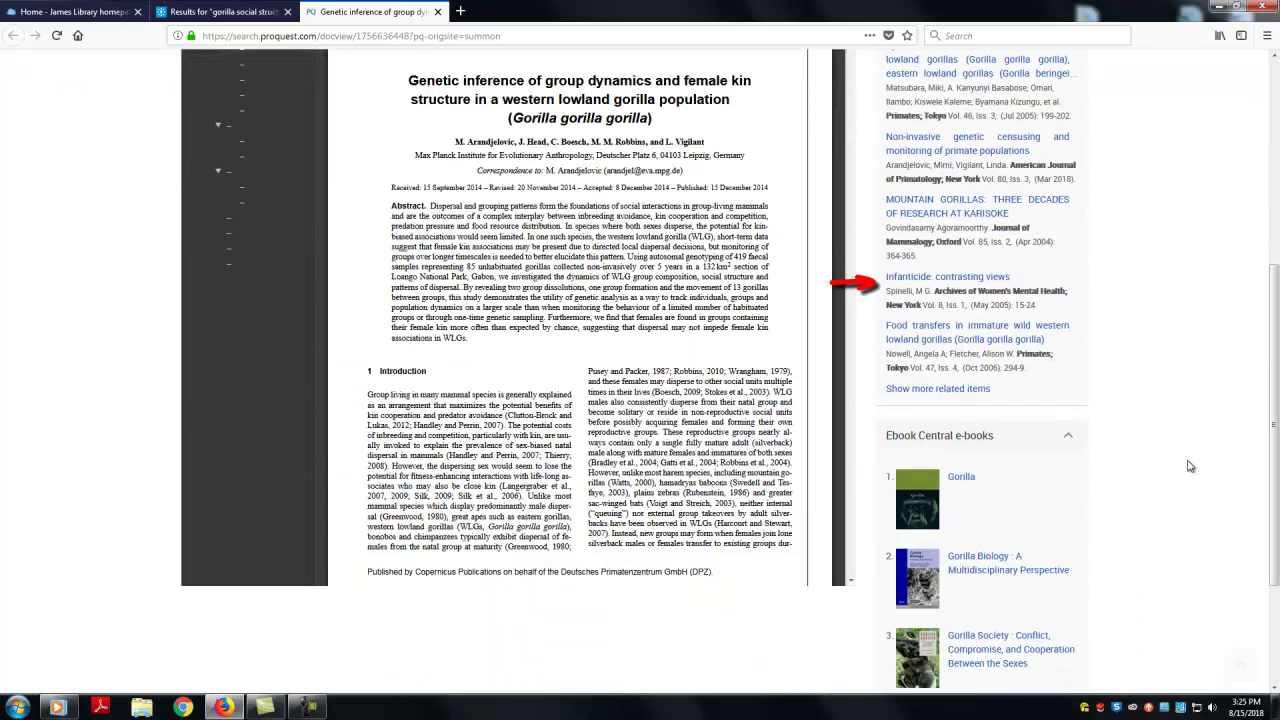
scroll(1188, 467, "down", 2)
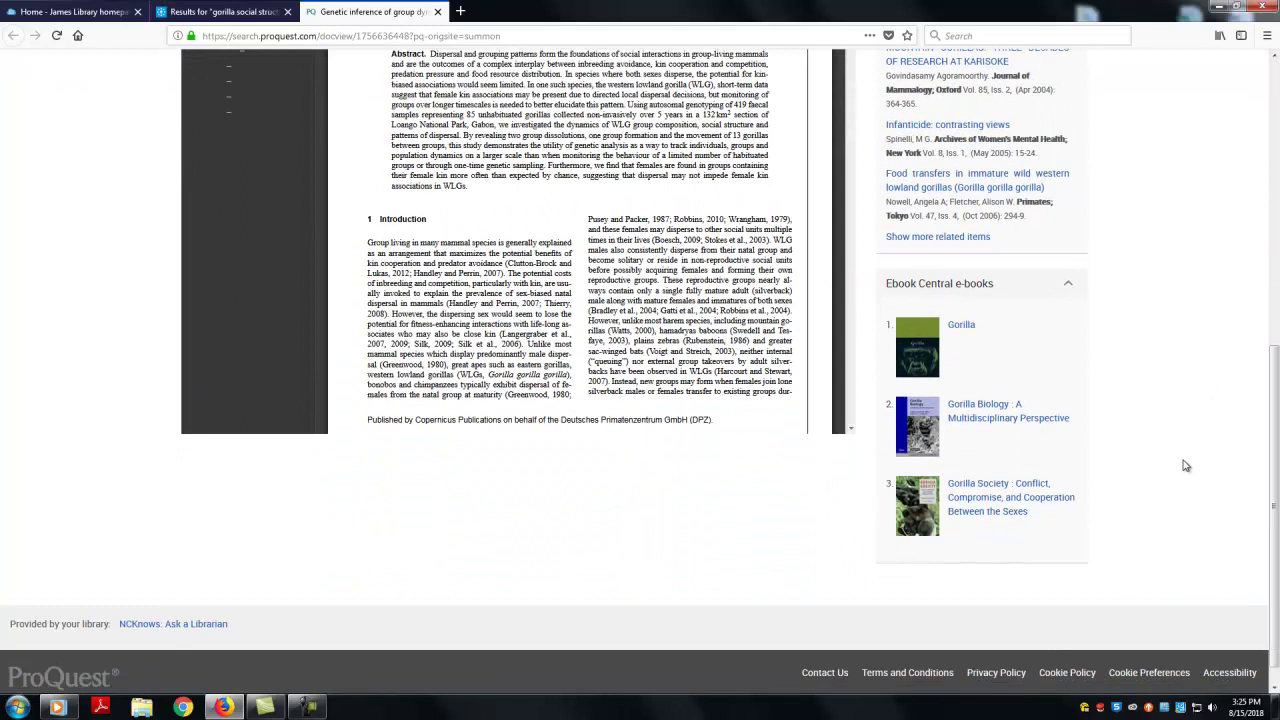
scroll(1180, 470, "up", 2)
scroll(1175, 472, "up", 4)
scroll(1172, 477, "up", 1)
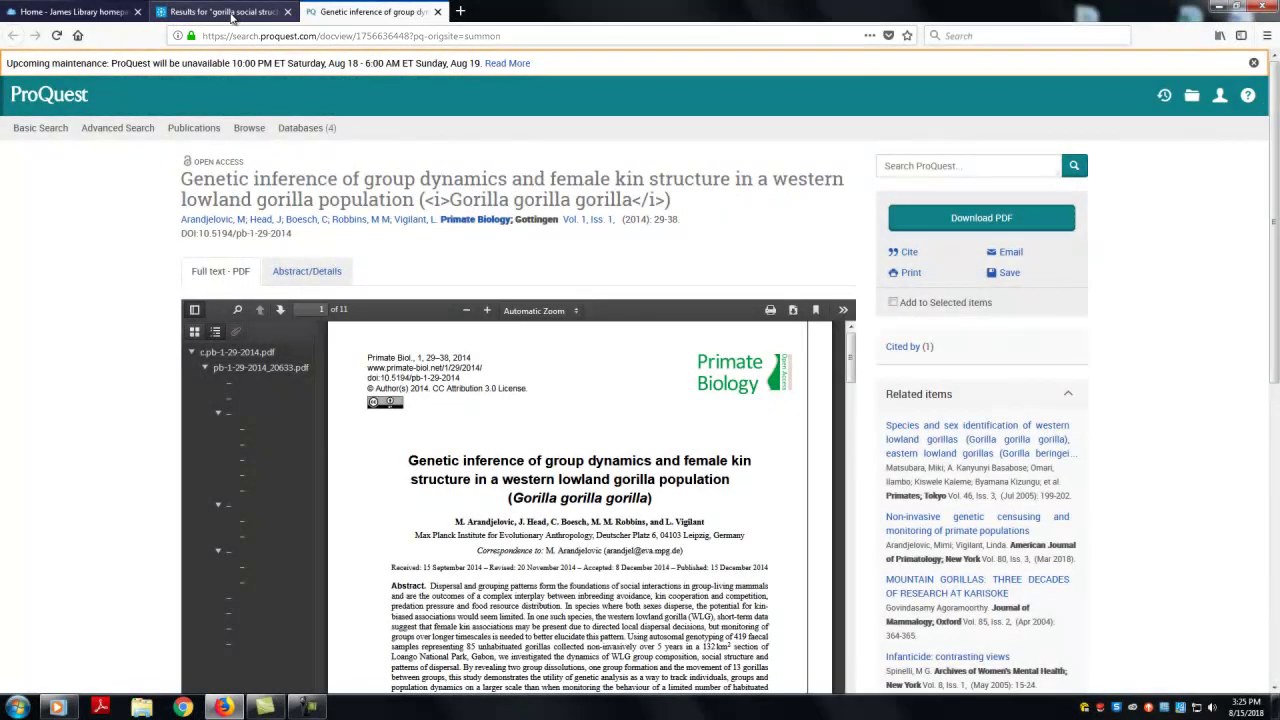
Step: Save results 1, 3 and 4 to the folder, check Saved Items, then go back to results
left_click(228, 13)
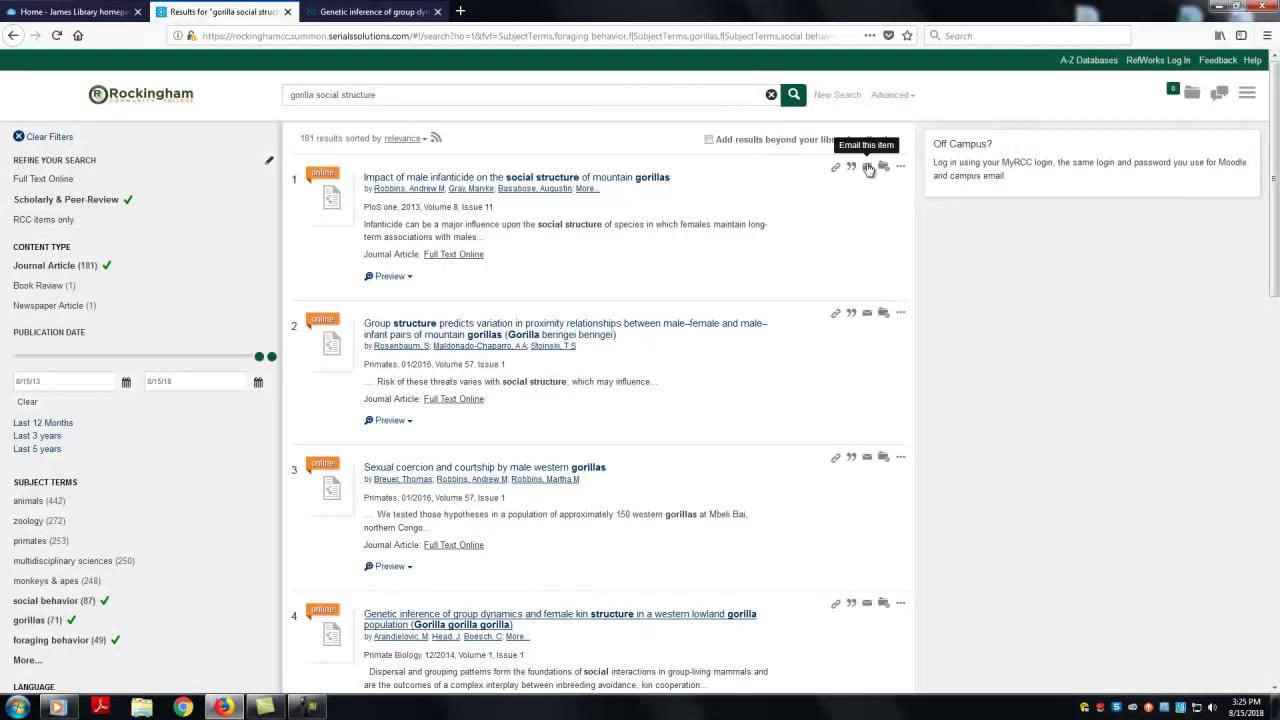
left_click(883, 166)
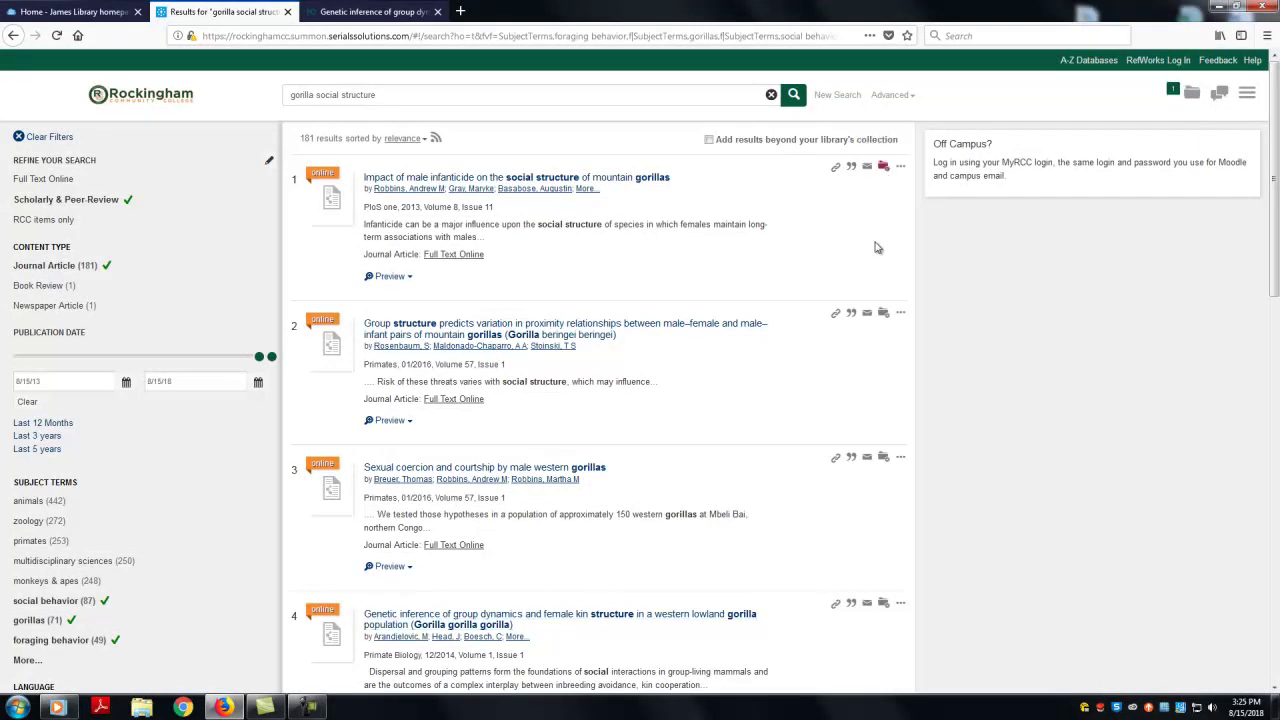
left_click(883, 457)
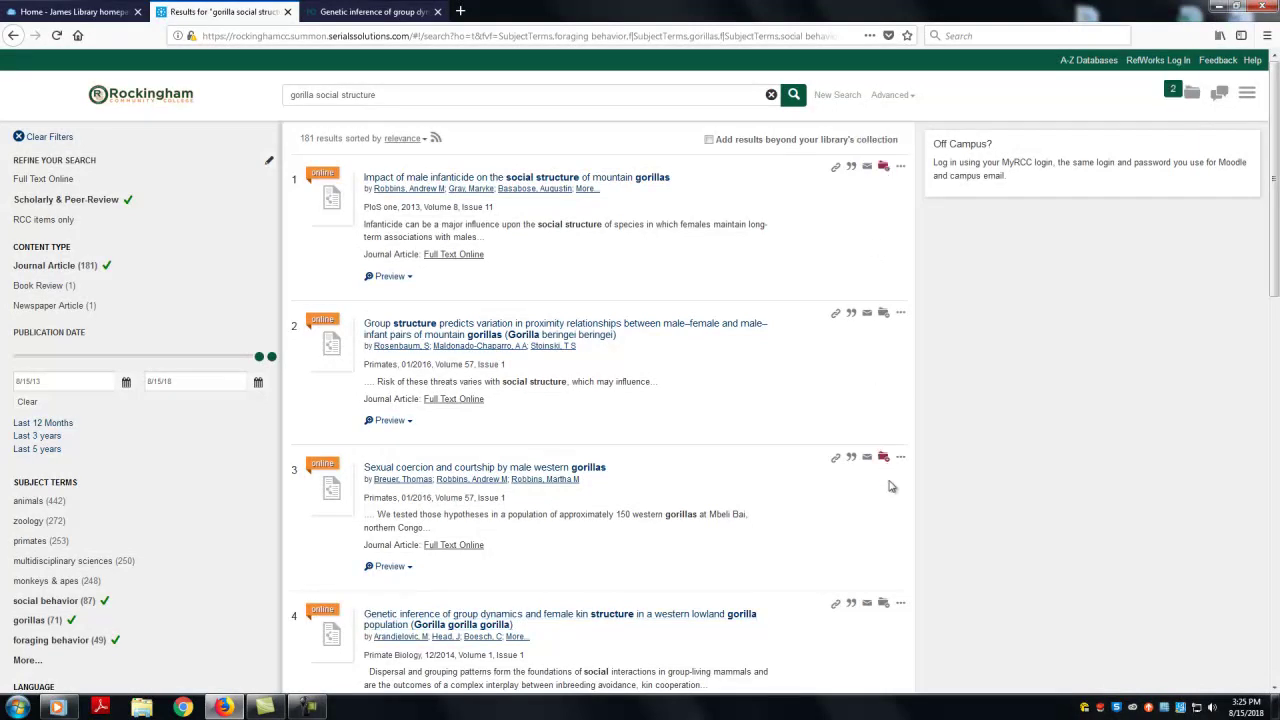
left_click(883, 605)
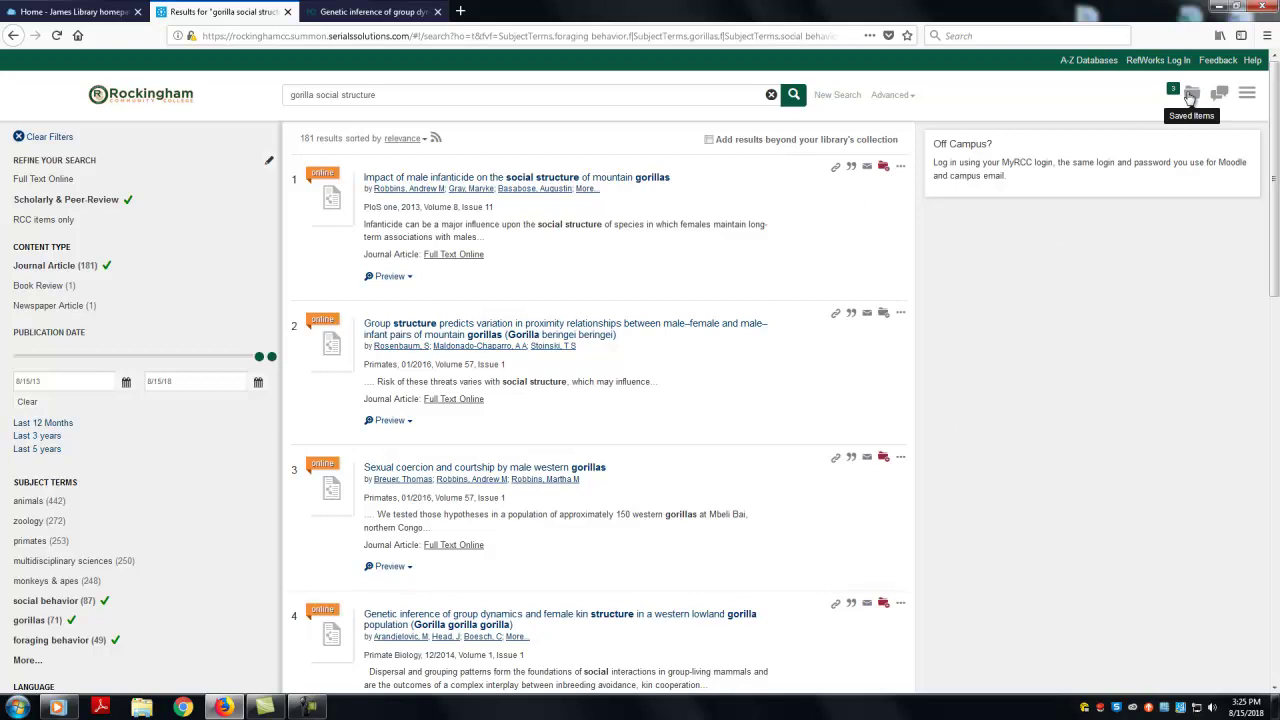
left_click(1191, 94)
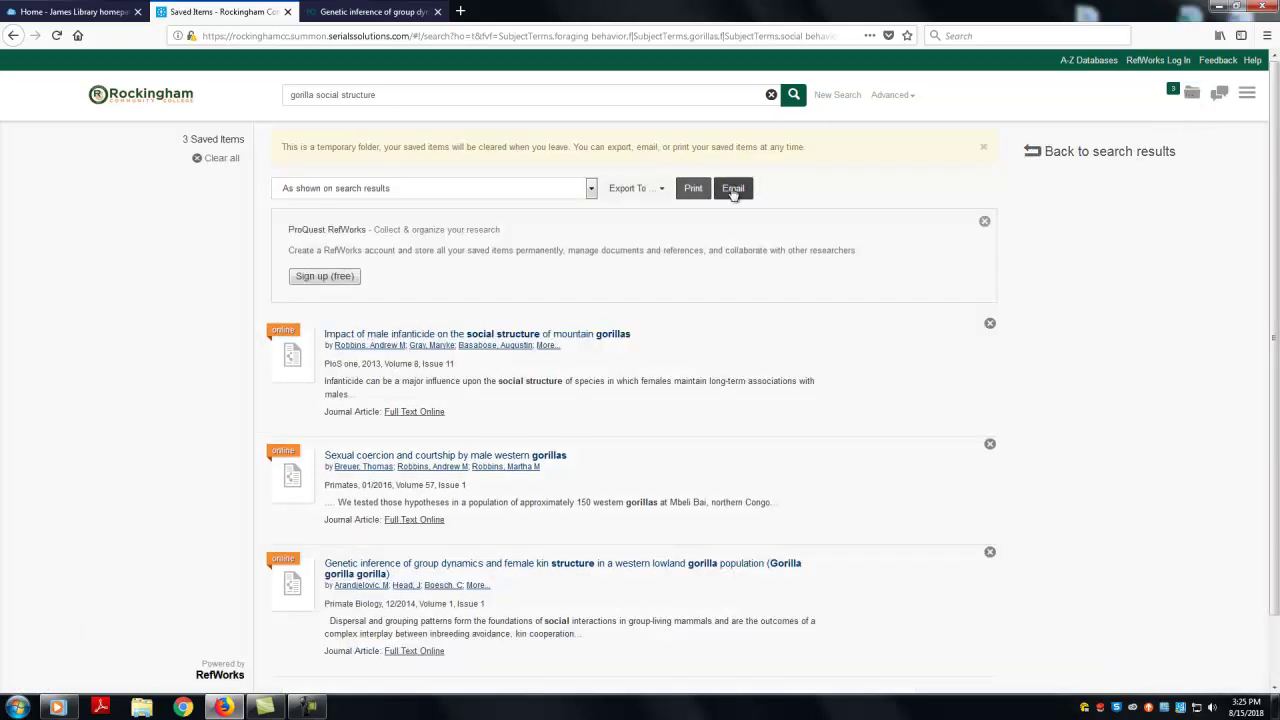
left_click(1092, 152)
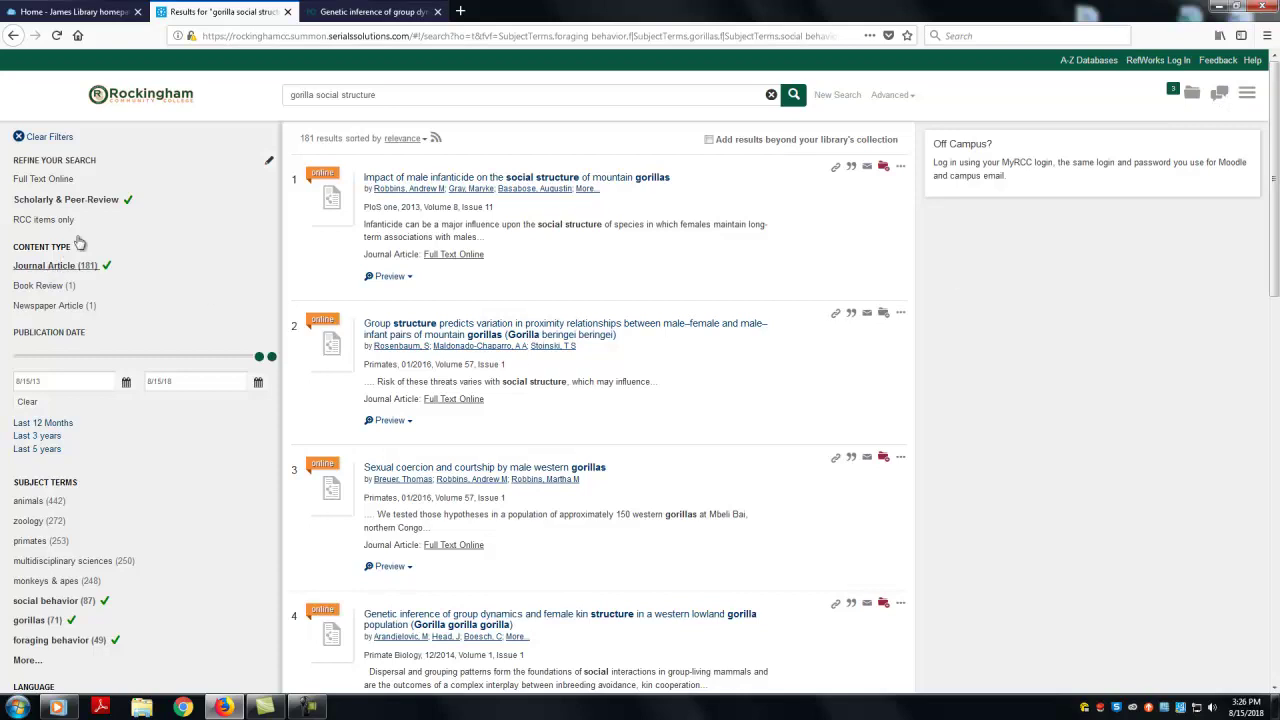
Step: Remove the Scholarly & Peer-Review, social behavior and foraging behavior filters and limit to Book / eBook
left_click(100, 200)
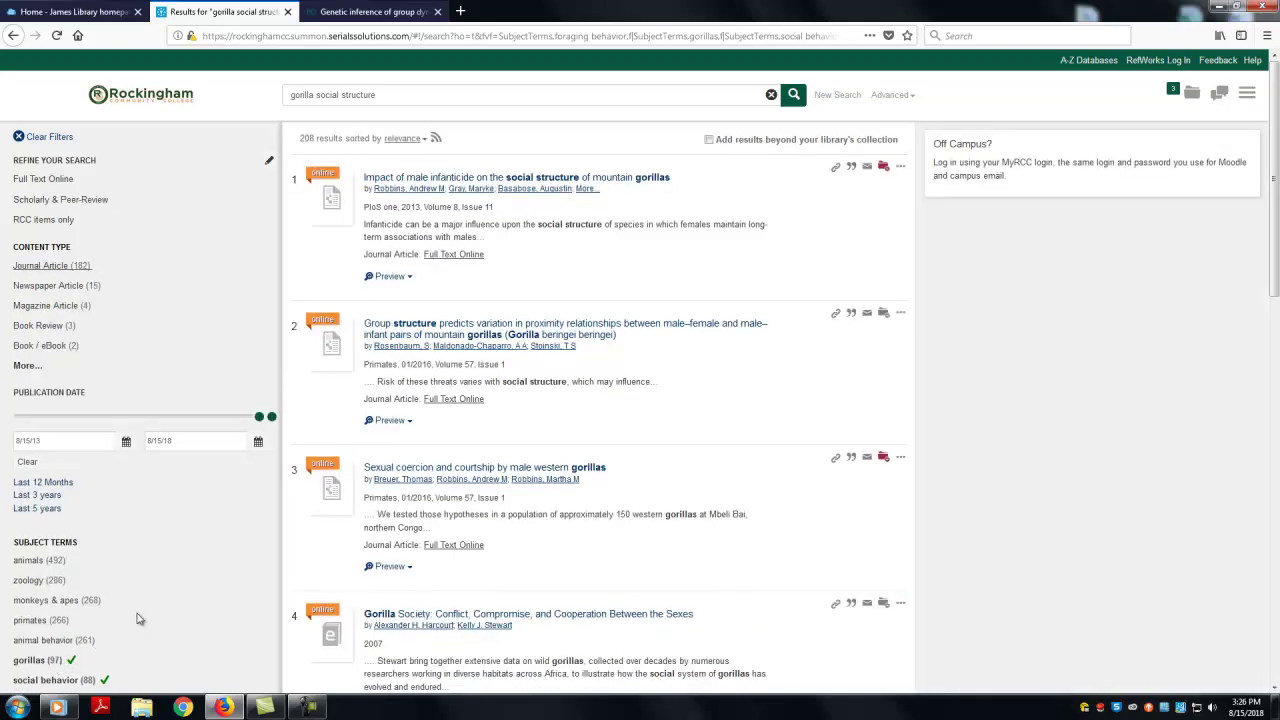
scroll(135, 620, "down", 1)
scroll(120, 600, "down", 2)
left_click(87, 532)
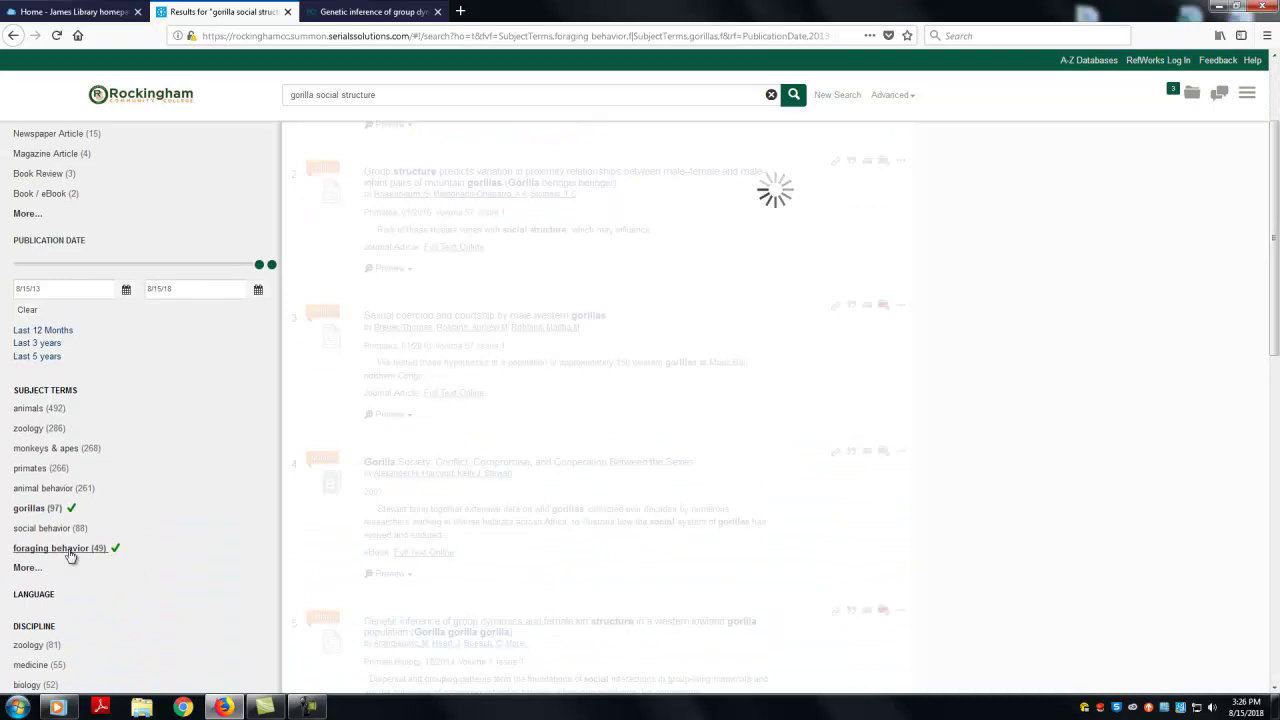
left_click(69, 551)
left_click(47, 347)
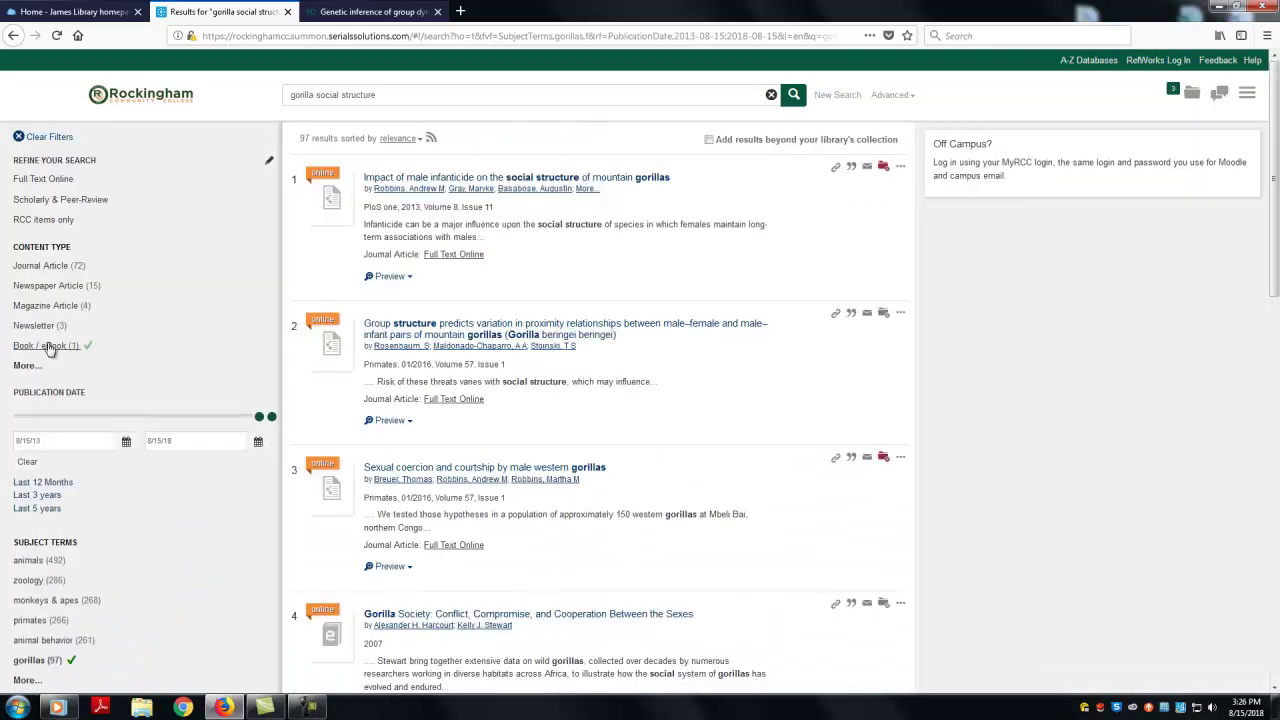